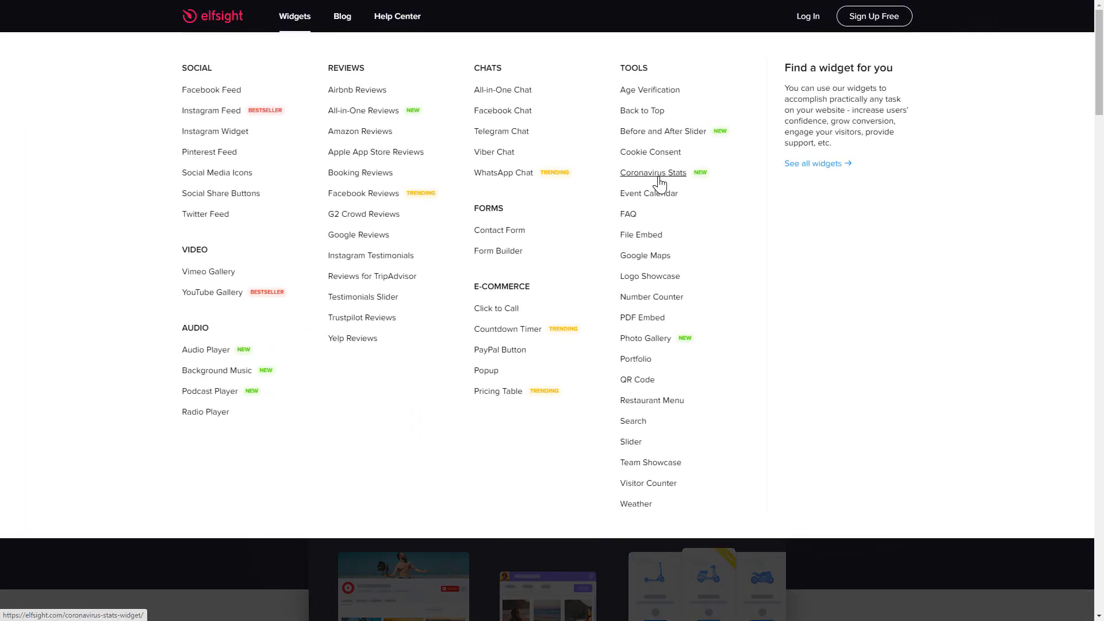
# Go to the Coronavirus Stats widget page from the Widgets menu's Tools section.
pyautogui.click(659, 179)
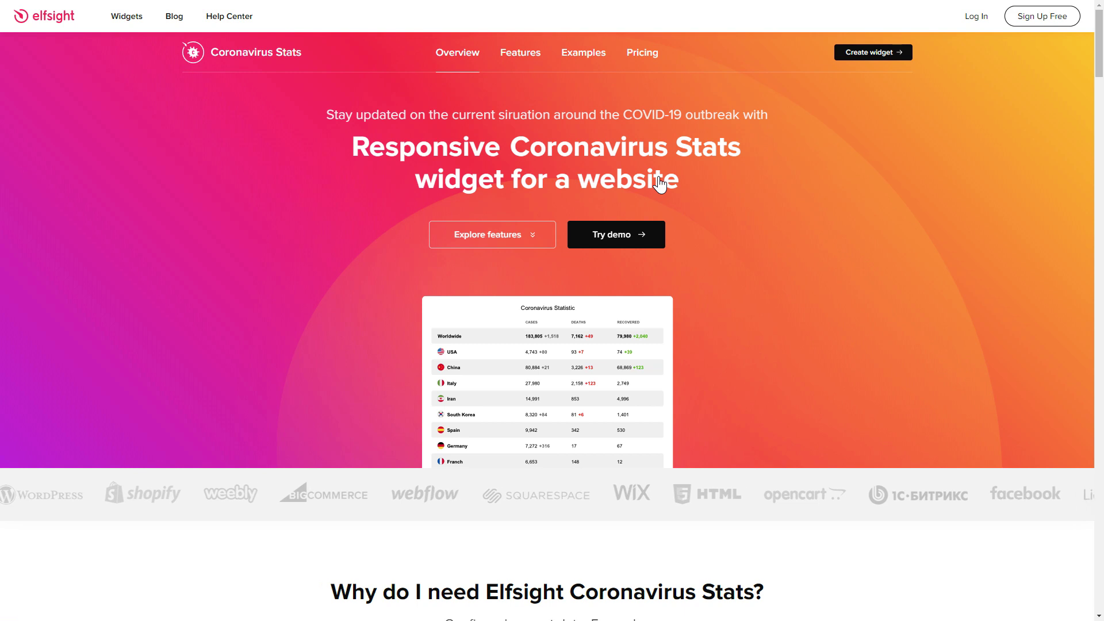
# Create a widget, preview the map and single-country templates, then continue with World Statistics.
pyautogui.click(871, 57)
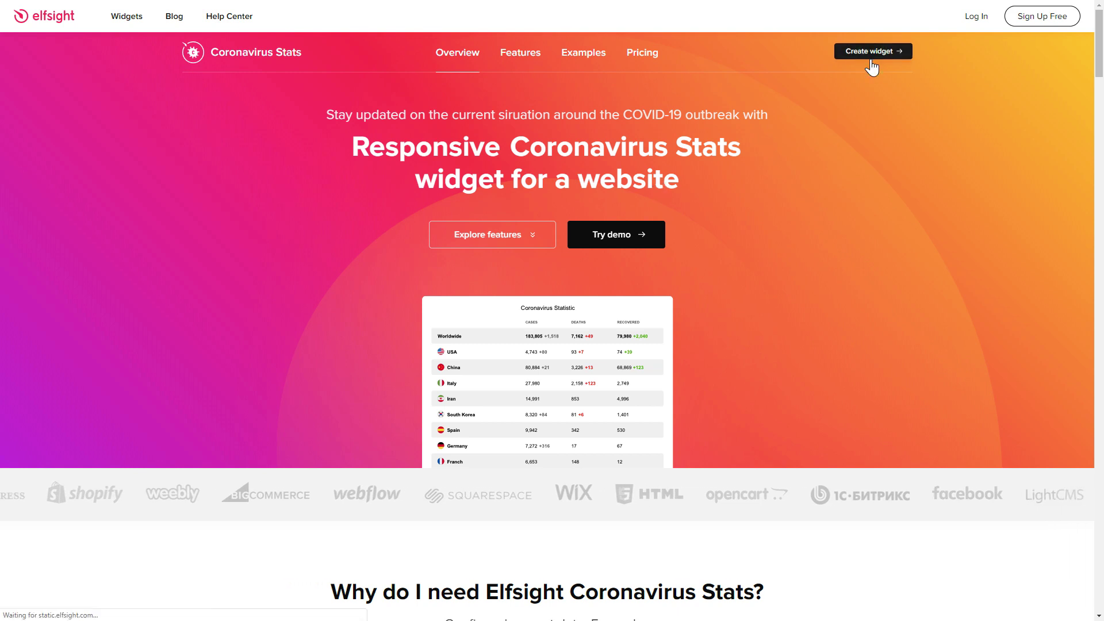
pyautogui.scroll(-2, 1097, 198)
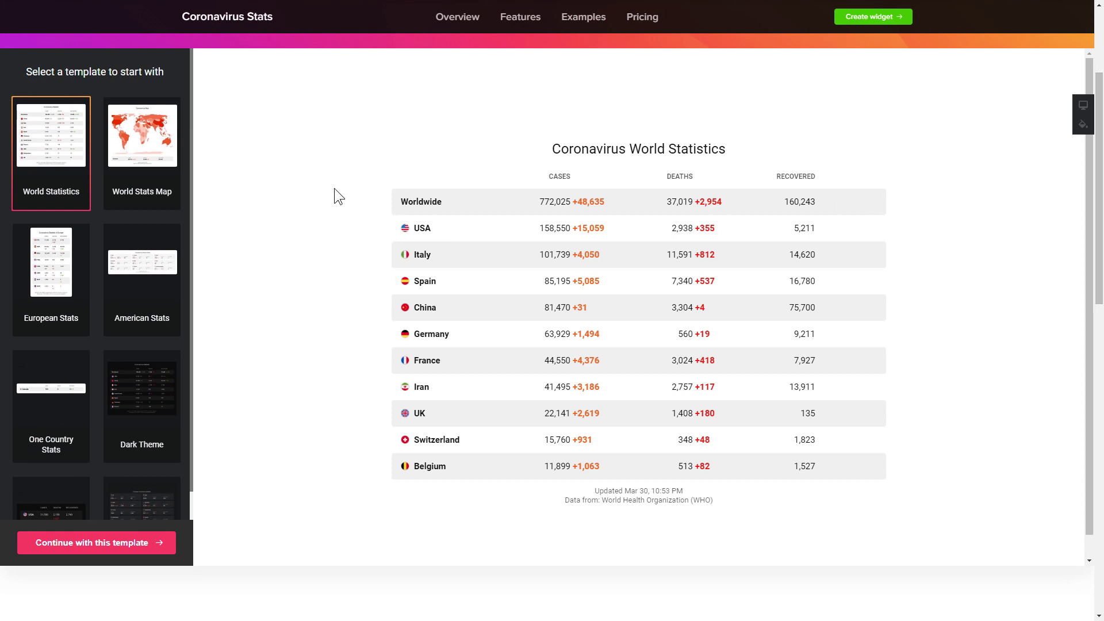
pyautogui.click(139, 187)
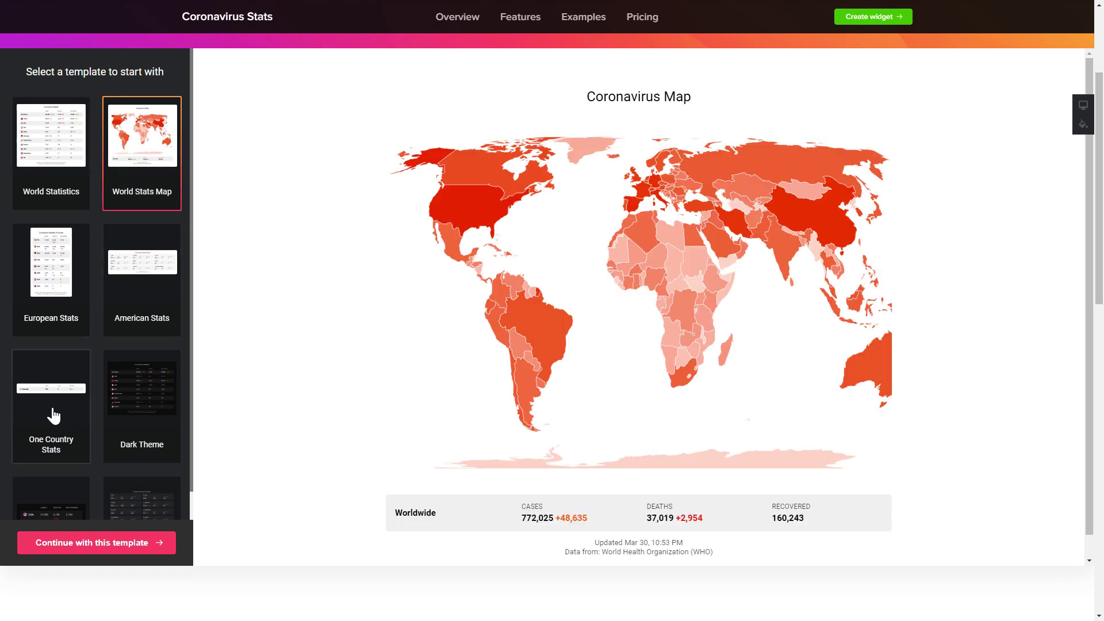
pyautogui.click(50, 415)
pyautogui.click(49, 185)
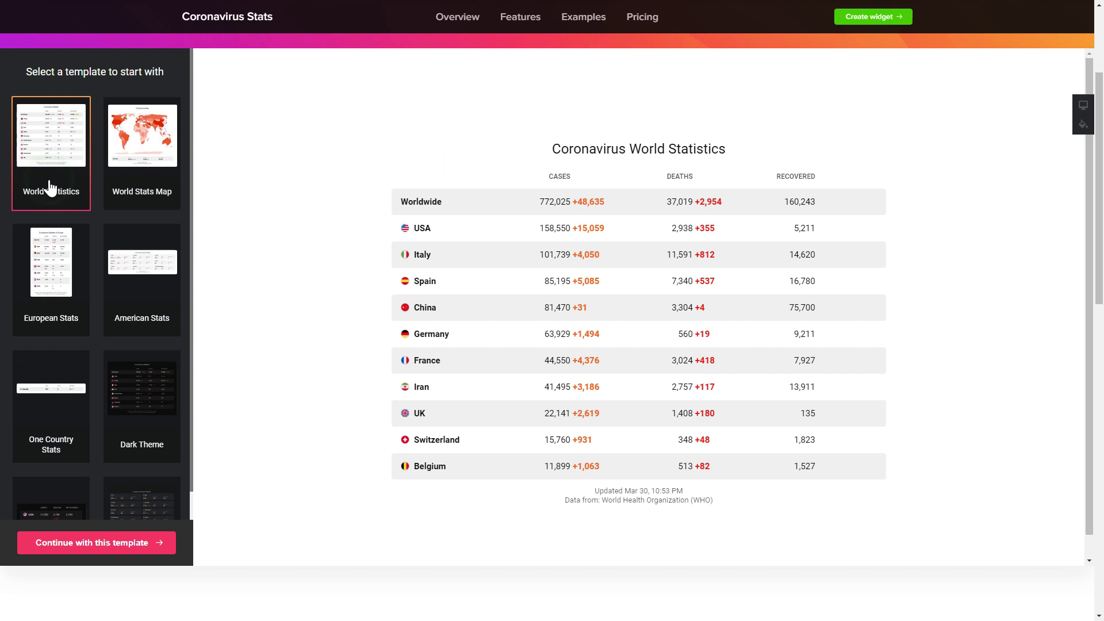
pyautogui.click(93, 545)
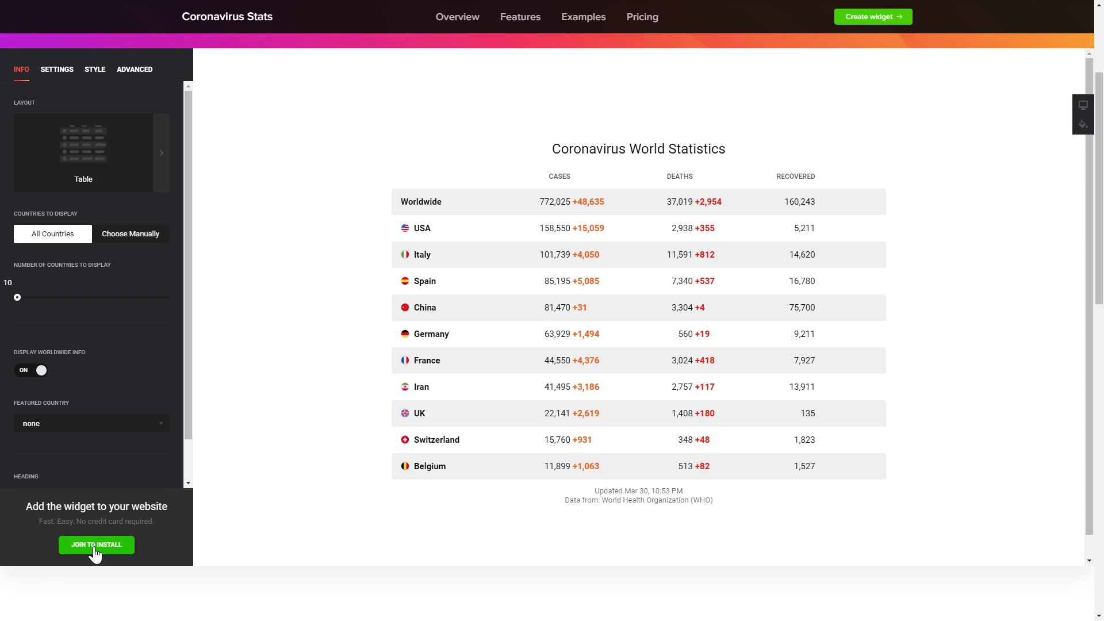
# Set countries to Choose Manually, keep Featured Country at none and Display Worldwide Info on.
pyautogui.click(127, 236)
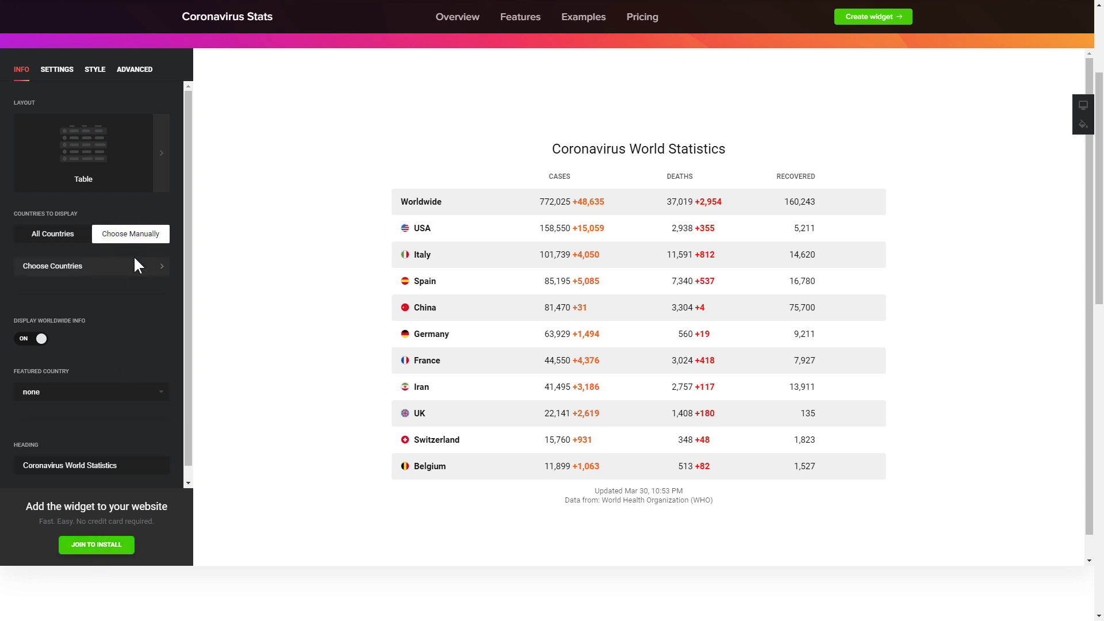
pyautogui.click(135, 269)
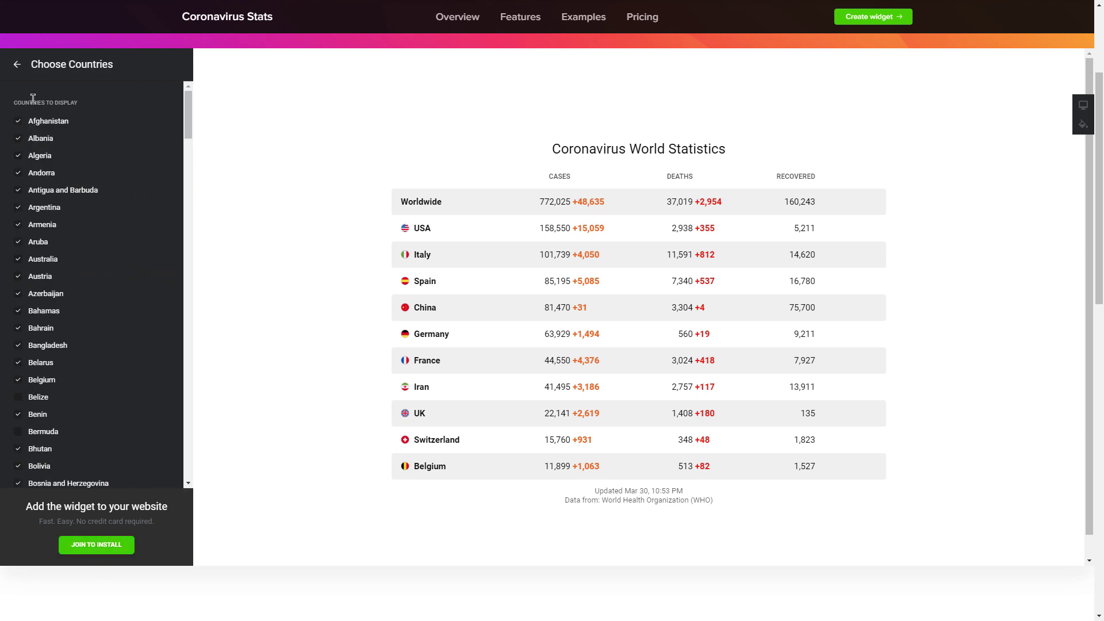
pyautogui.click(19, 68)
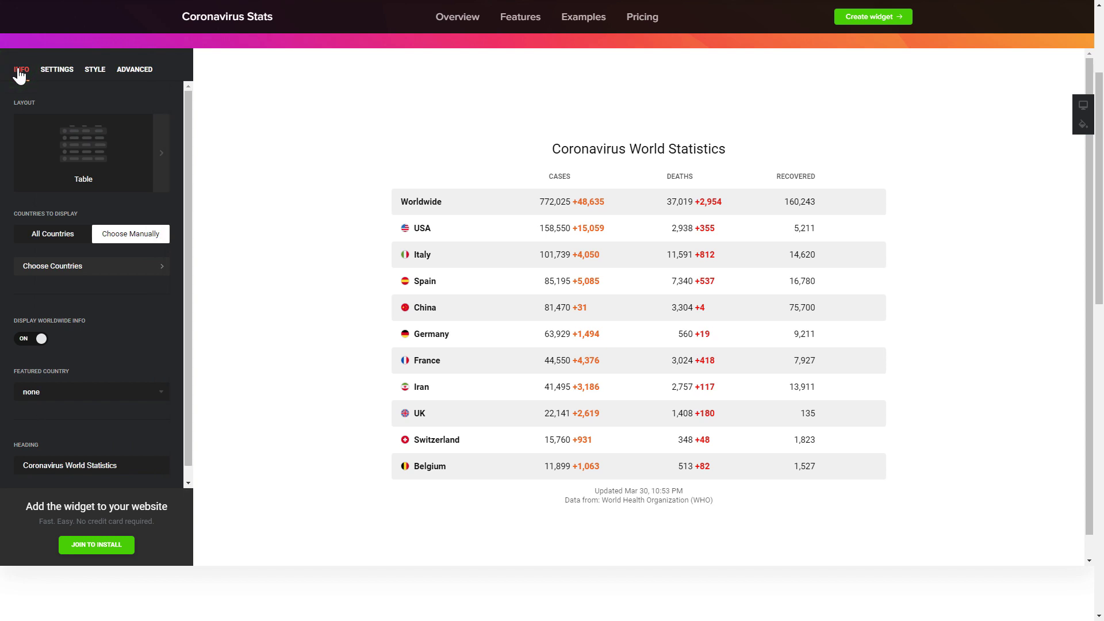
pyautogui.click(121, 389)
pyautogui.click(120, 413)
pyautogui.click(39, 340)
pyautogui.click(35, 341)
pyautogui.click(56, 71)
pyautogui.click(92, 80)
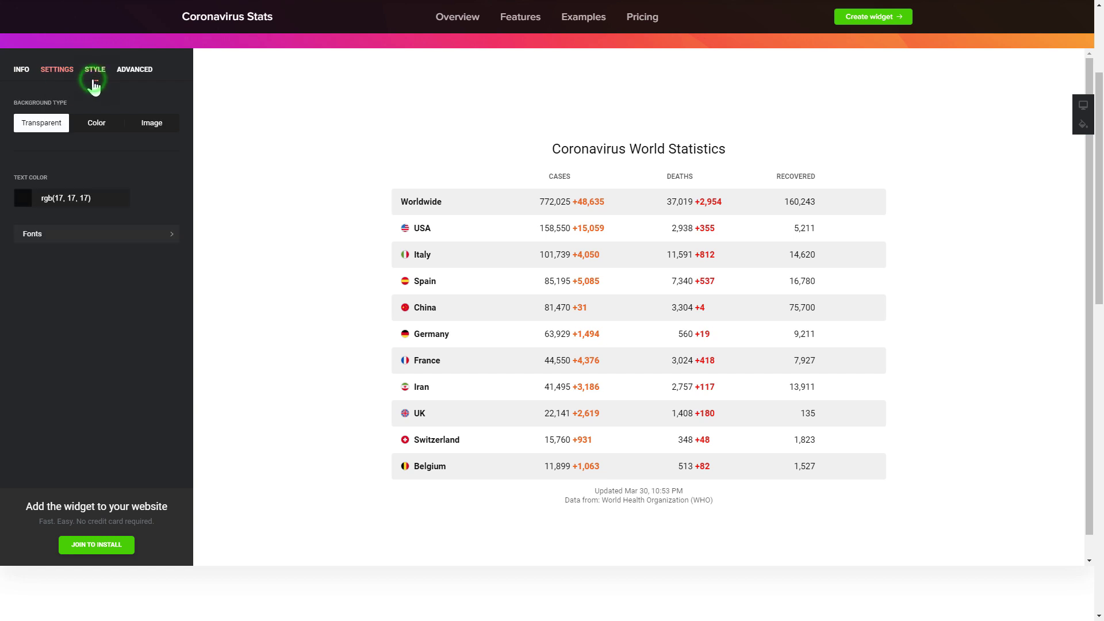
pyautogui.click(133, 80)
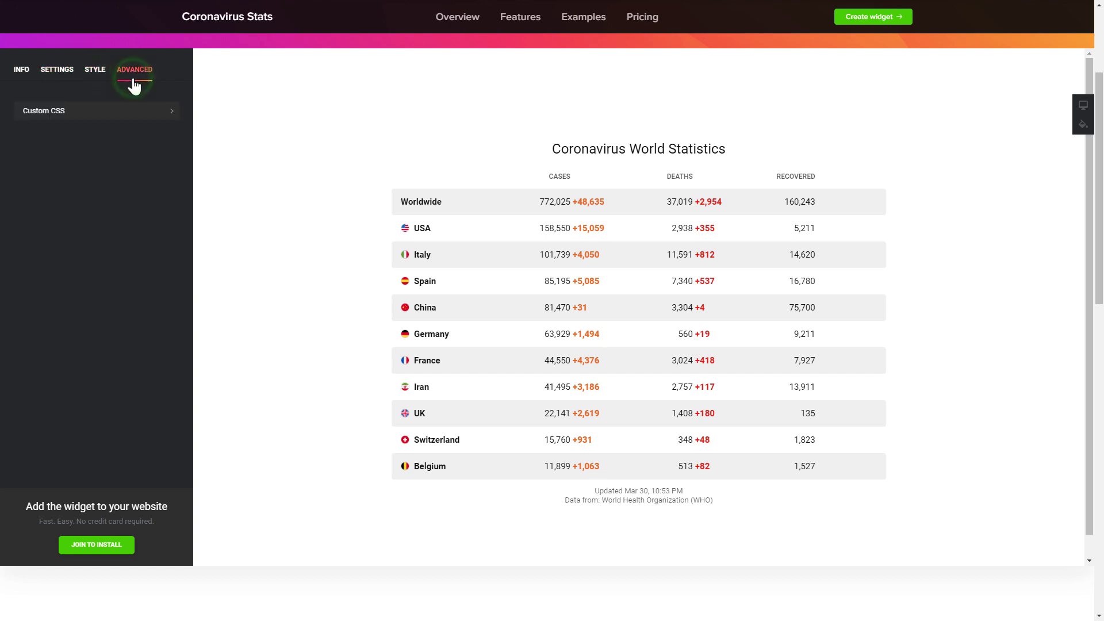
pyautogui.click(21, 73)
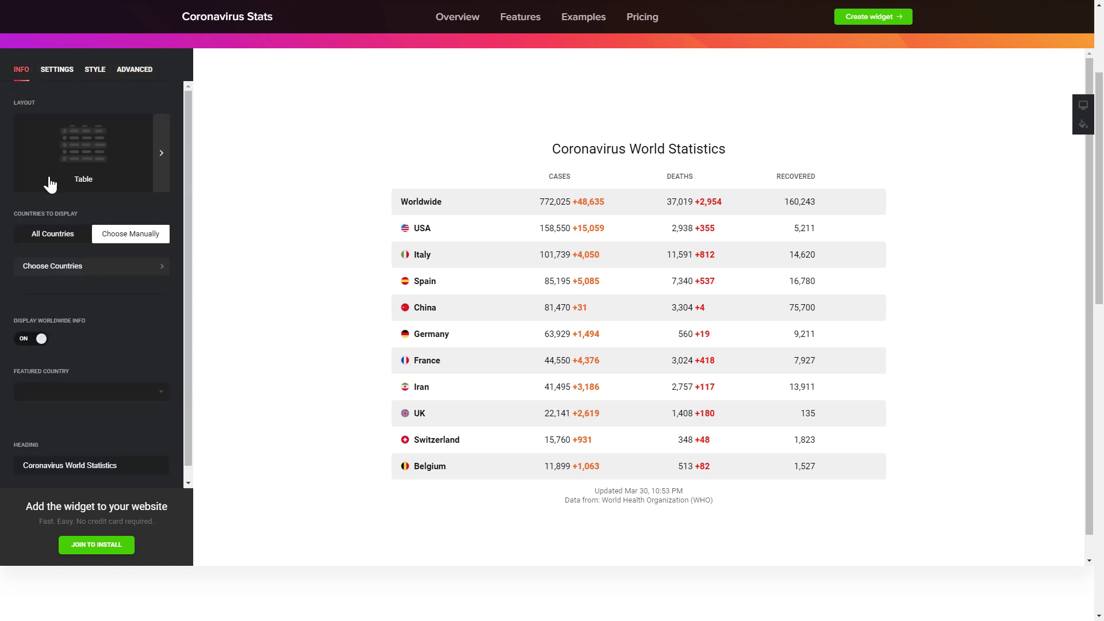
# Sign up for an Elfsight account with an email and password via Join to Install.
pyautogui.click(95, 550)
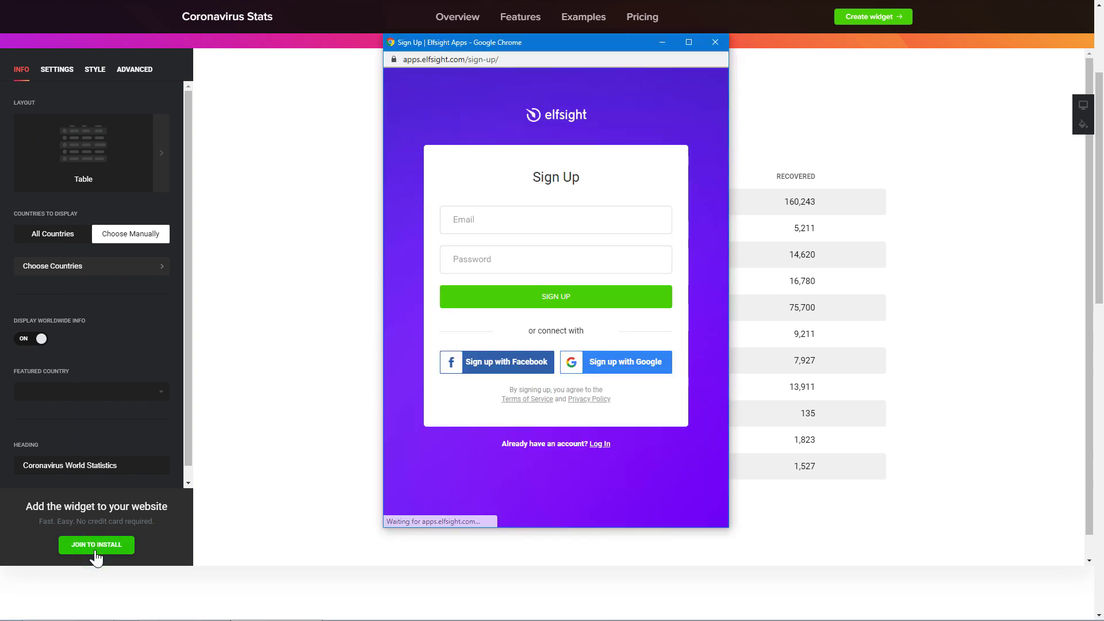
pyautogui.click(641, 219)
pyautogui.write('example@elfsight.com')
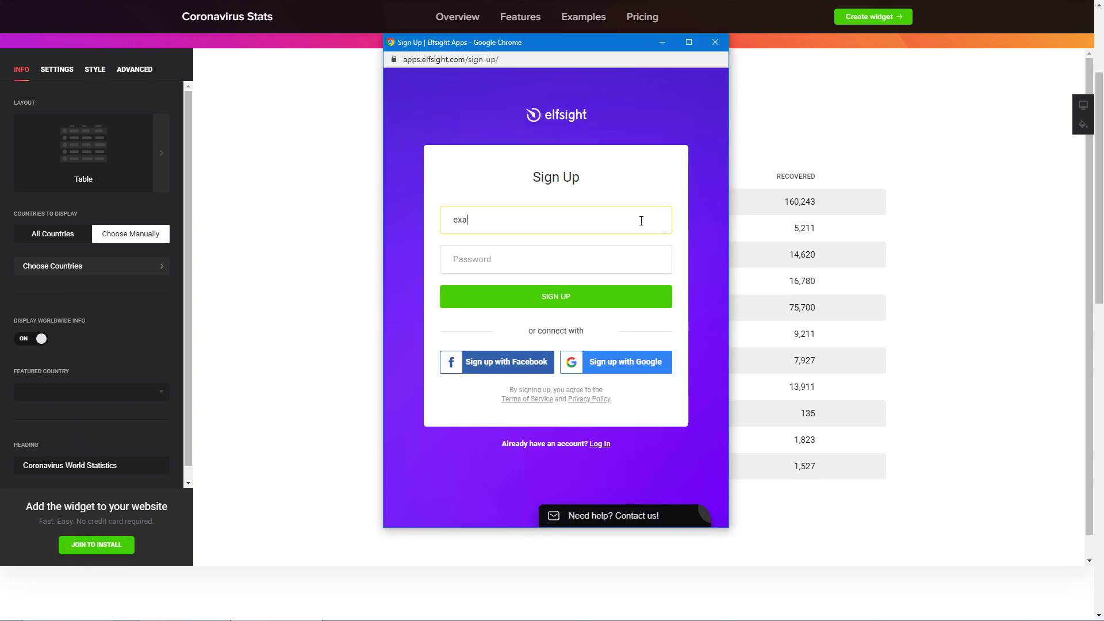
pyautogui.click(641, 259)
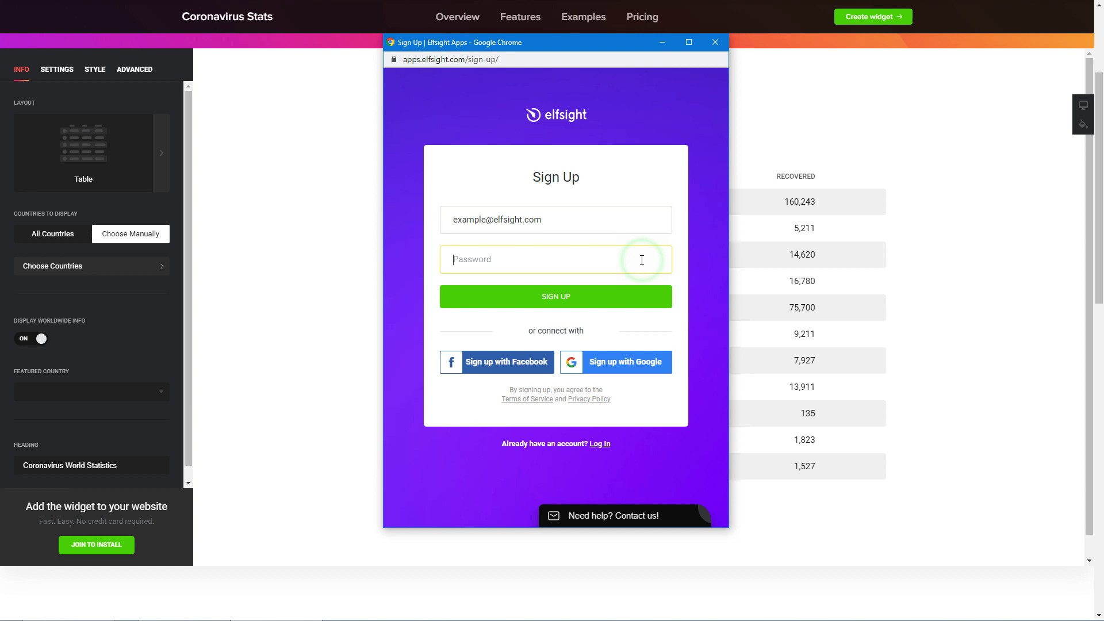
pyautogui.click(569, 301)
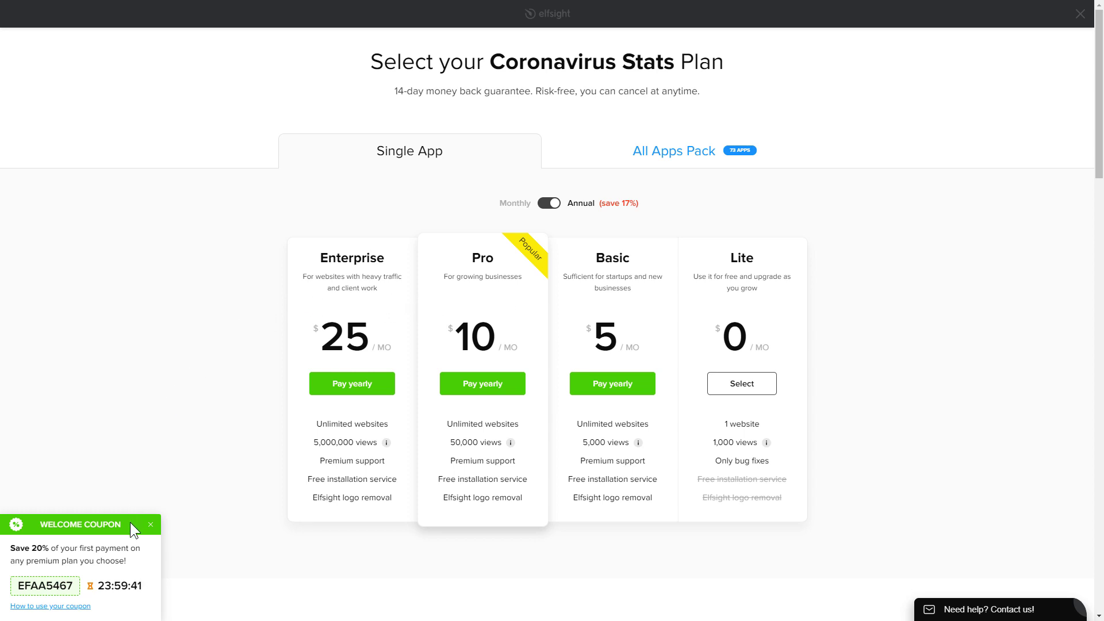
# Select the Lite plan, then paste the copied embed code into page-home.html and save it.
pyautogui.click(740, 388)
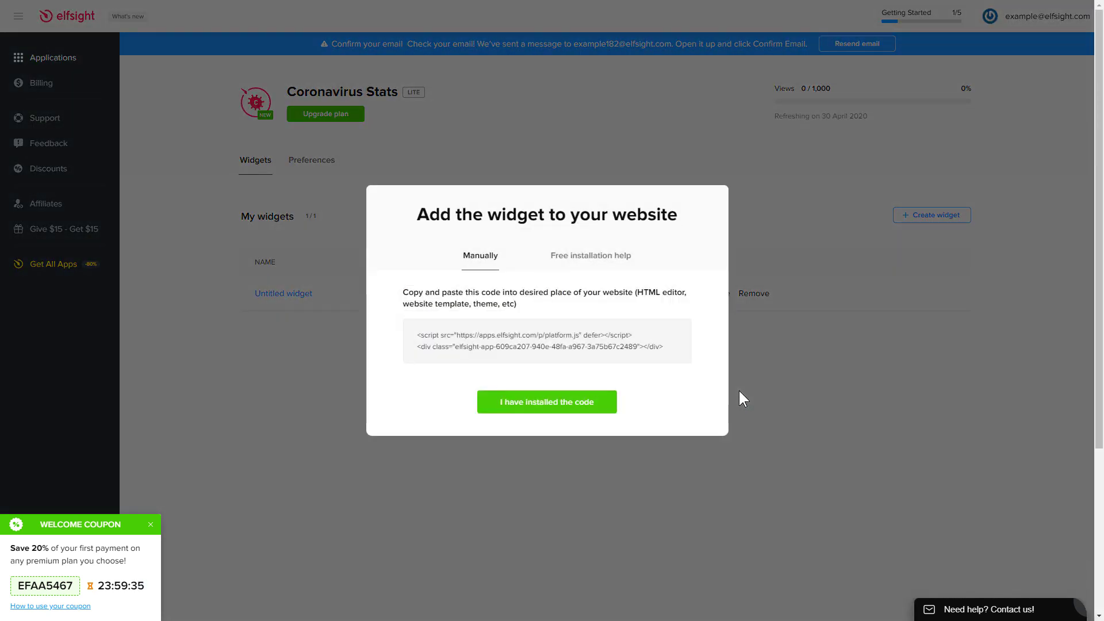
pyautogui.click(672, 356)
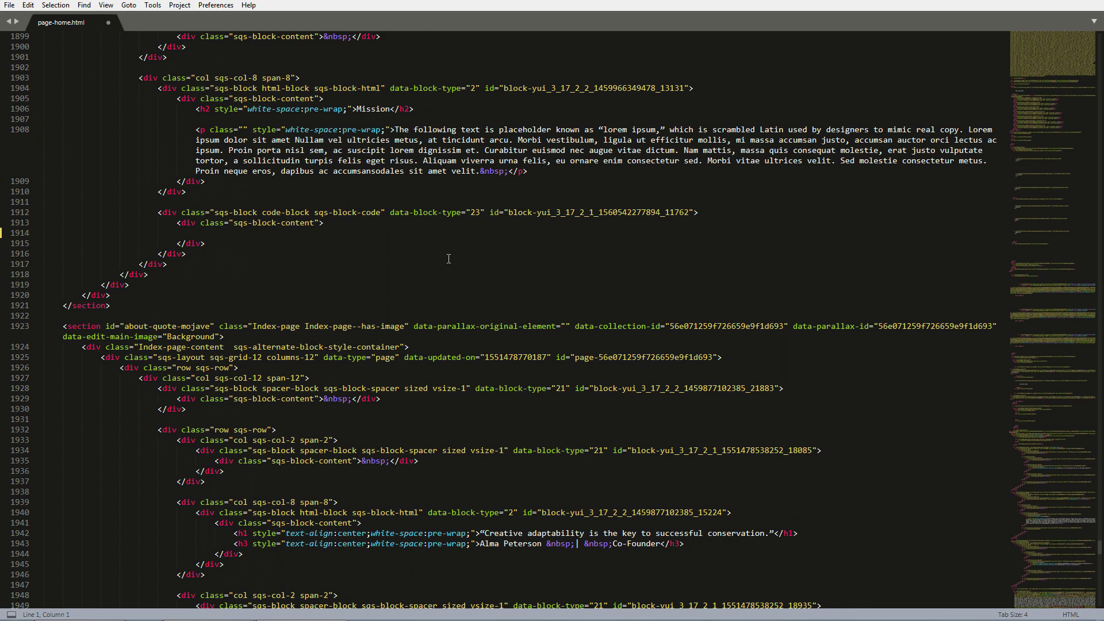
pyautogui.rightClick(251, 236)
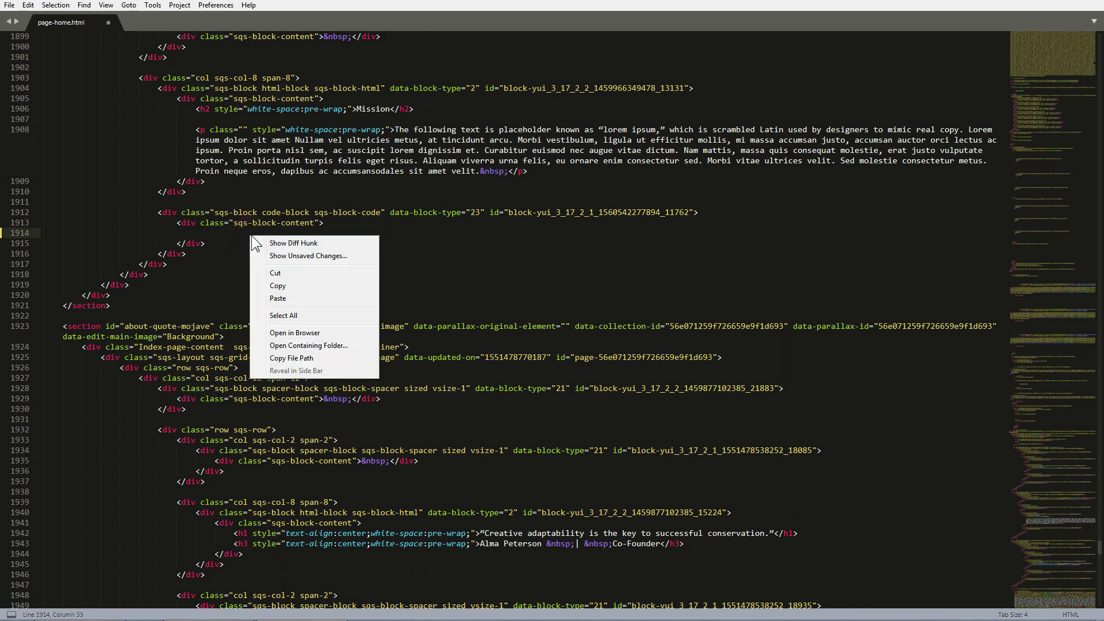
pyautogui.click(306, 296)
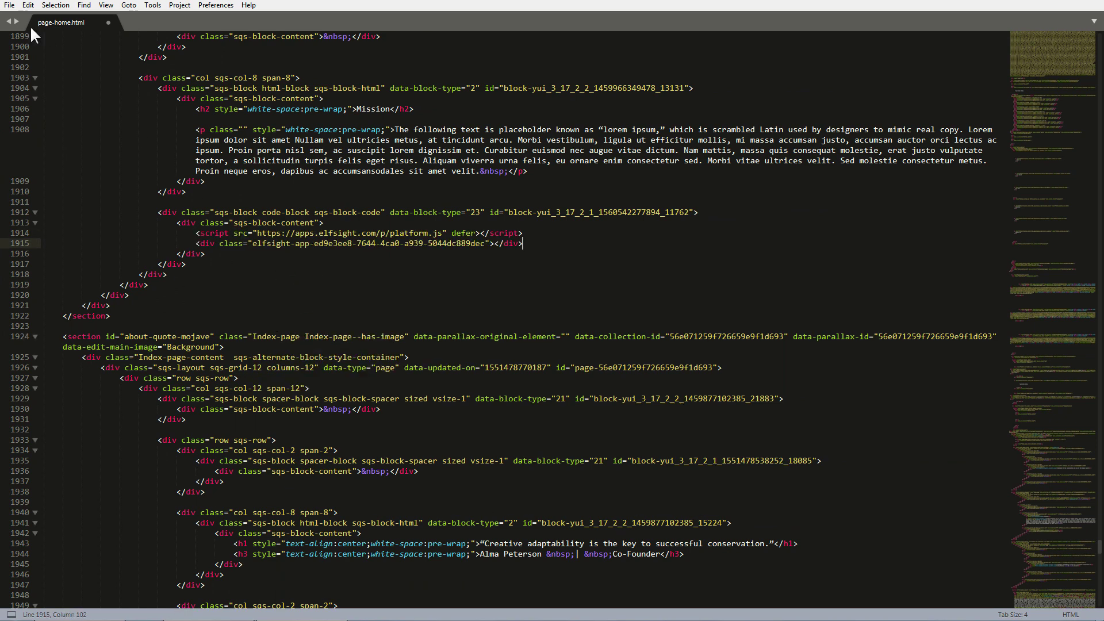
pyautogui.click(9, 5)
pyautogui.click(47, 92)
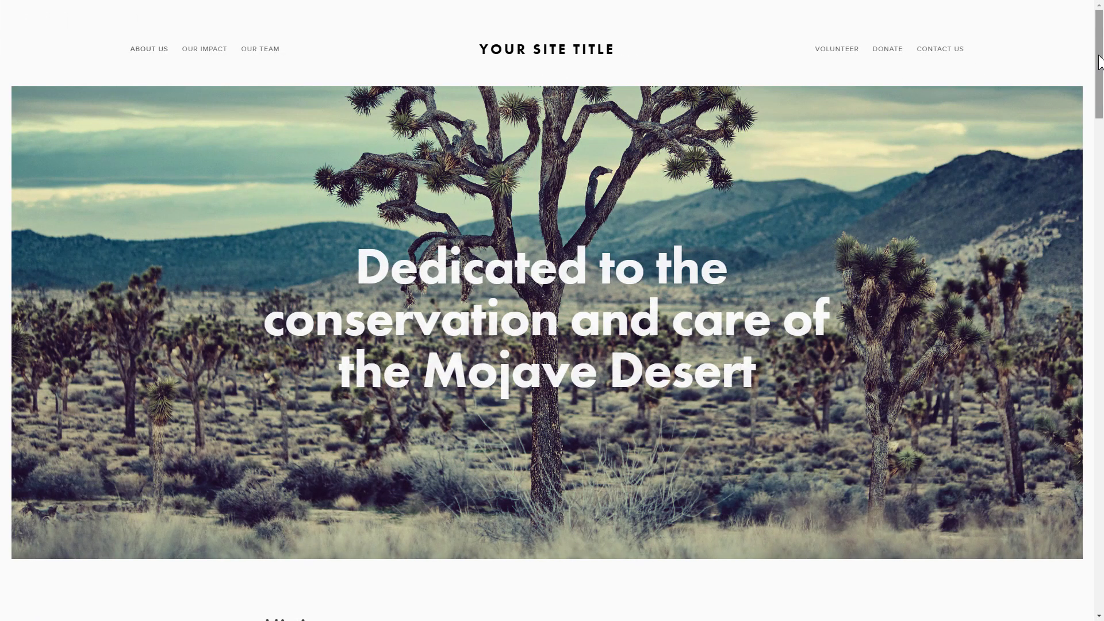
pyautogui.moveTo(1101, 62); pyautogui.dragTo(1101, 190)
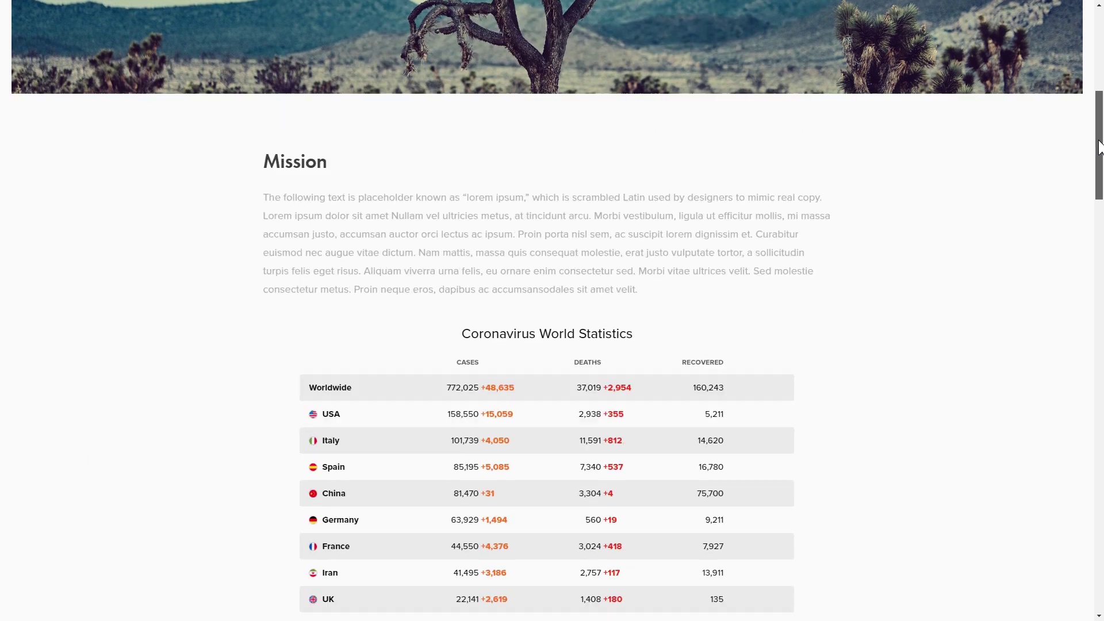